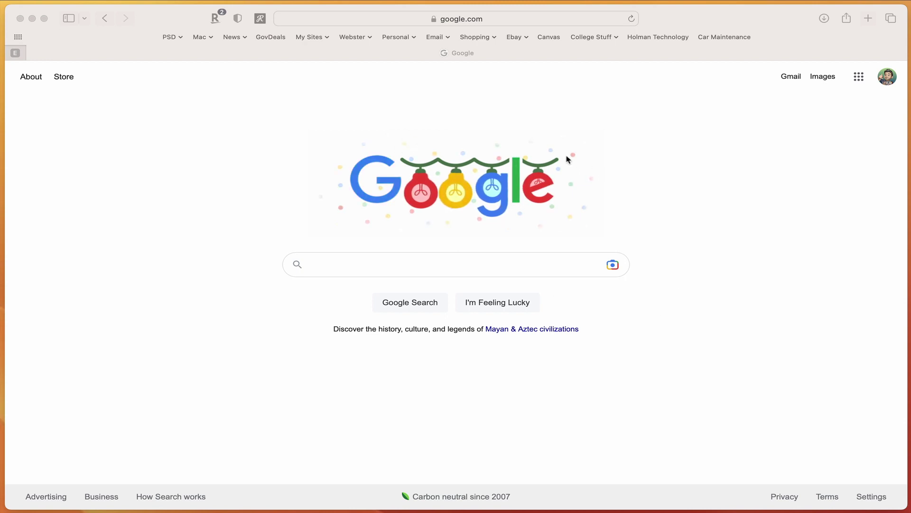
# Launch Swank Digital Campus from the Google apps list in the browser.
pyautogui.click(628, 96)
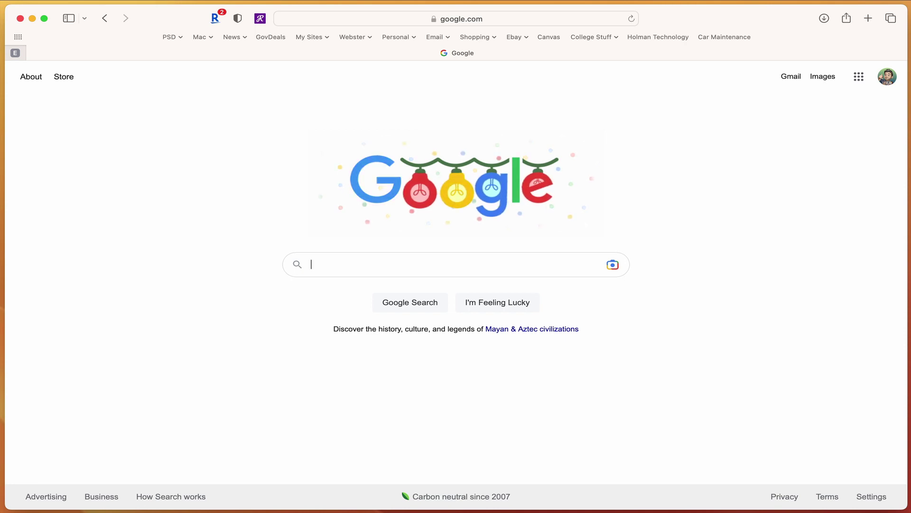
pyautogui.click(860, 76)
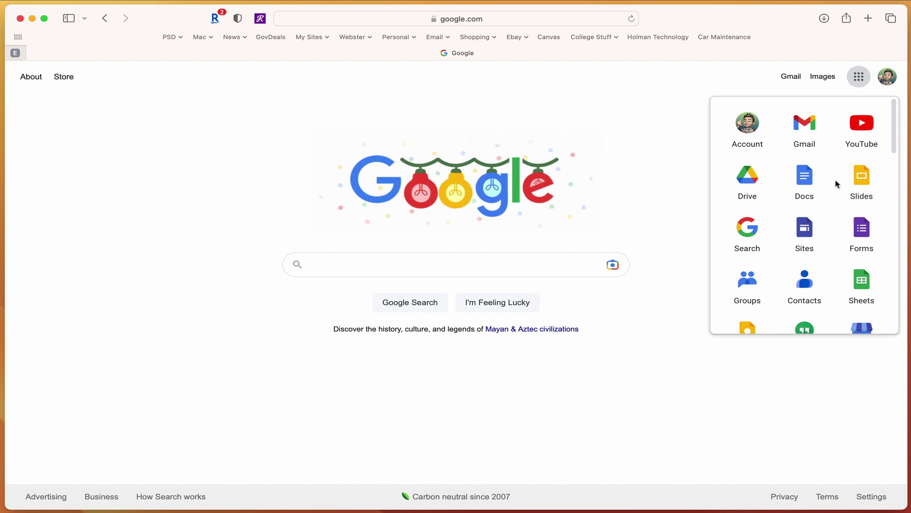
pyautogui.scroll(-10, 838, 185)
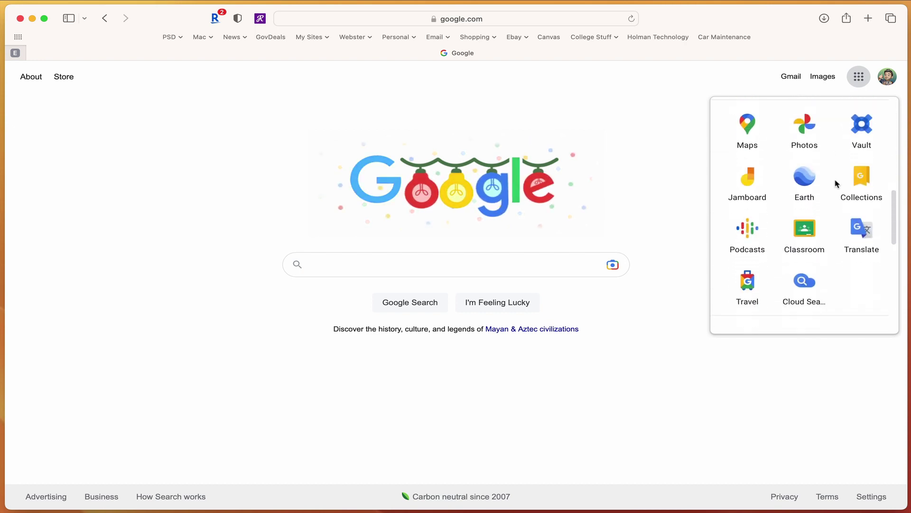
pyautogui.scroll(-4, 837, 184)
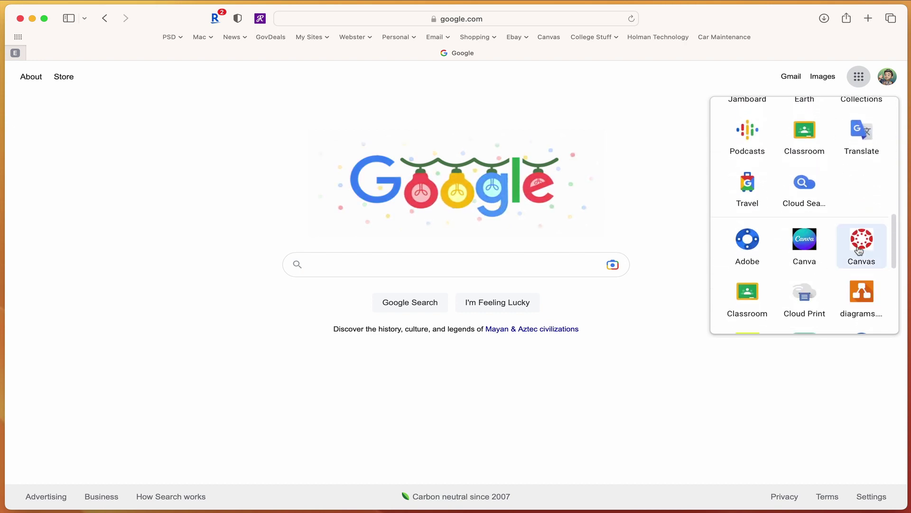
pyautogui.scroll(-5, 858, 252)
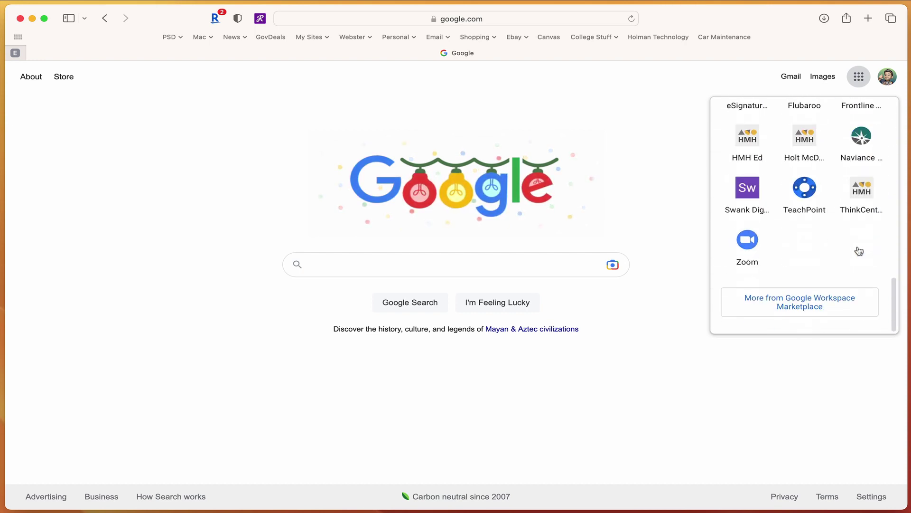
pyautogui.click(748, 199)
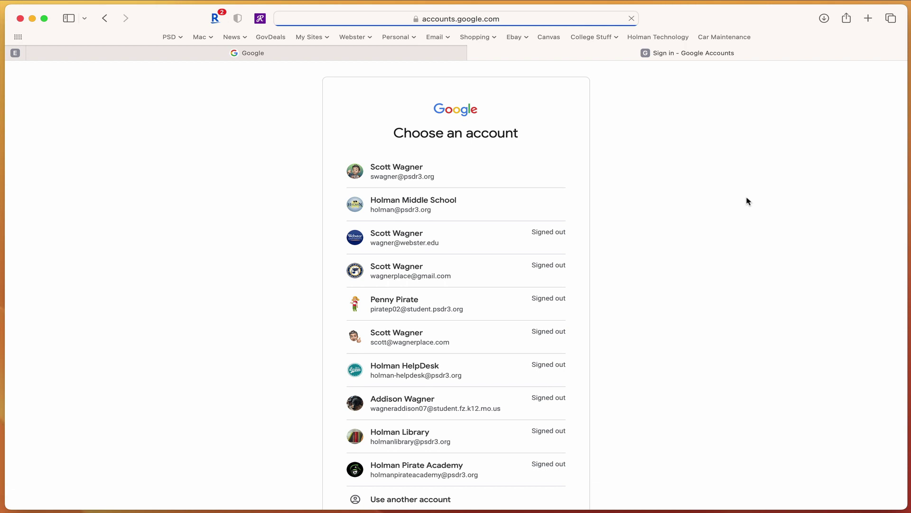
# Sign in with the school Google account and browse the Licensed Content and Swank Catalog rows.
pyautogui.click(465, 174)
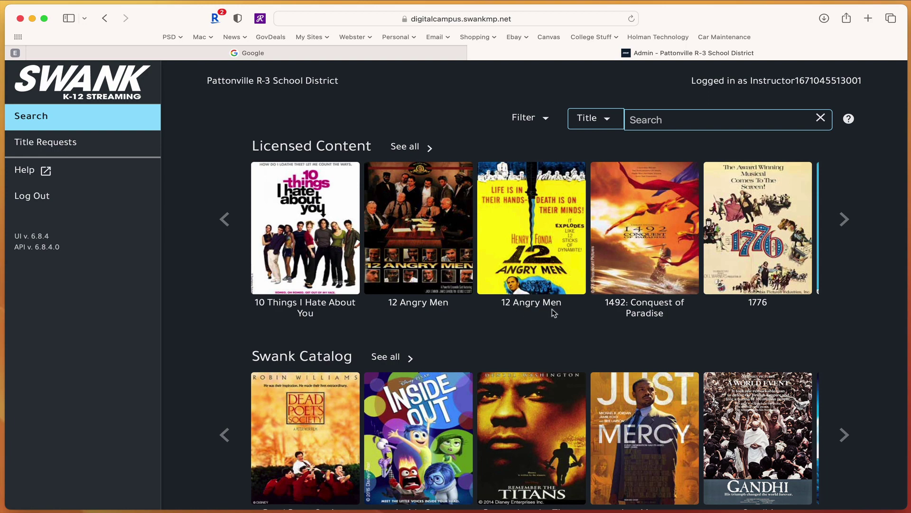
pyautogui.scroll(-10, 543, 326)
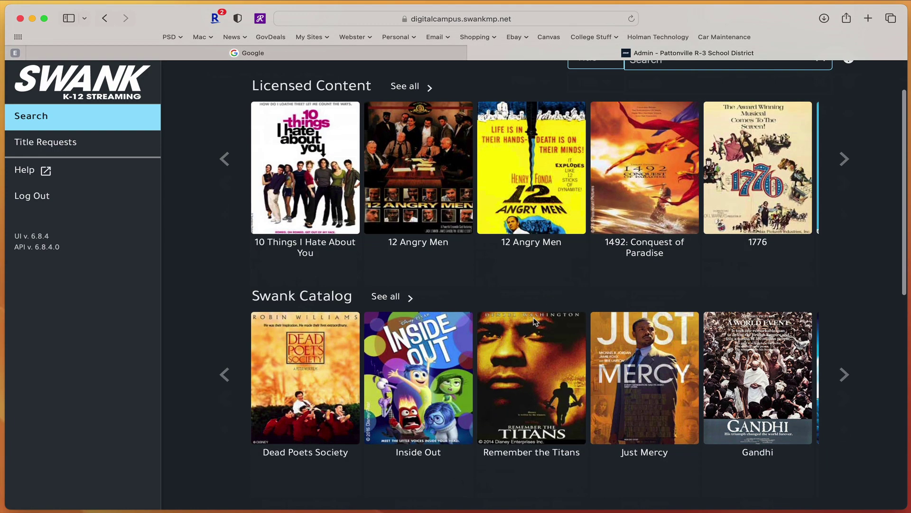
pyautogui.scroll(10, 535, 323)
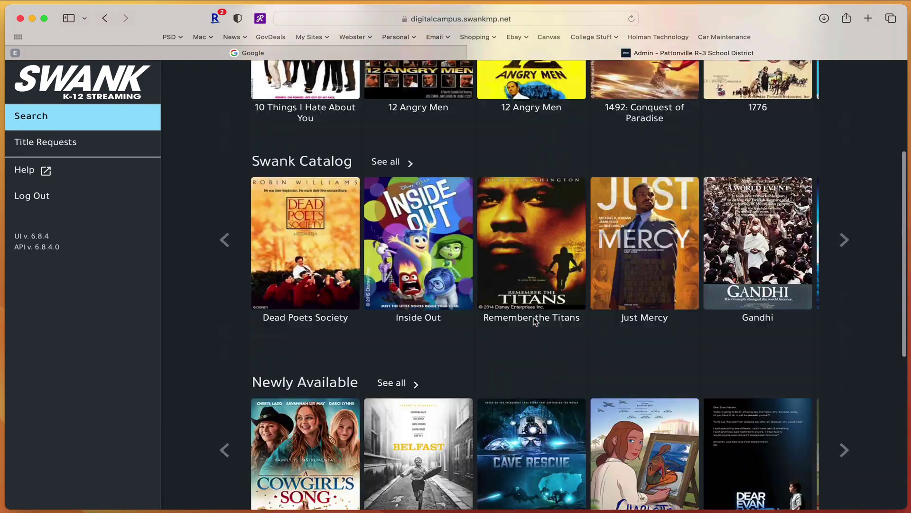
pyautogui.scroll(-1, 536, 320)
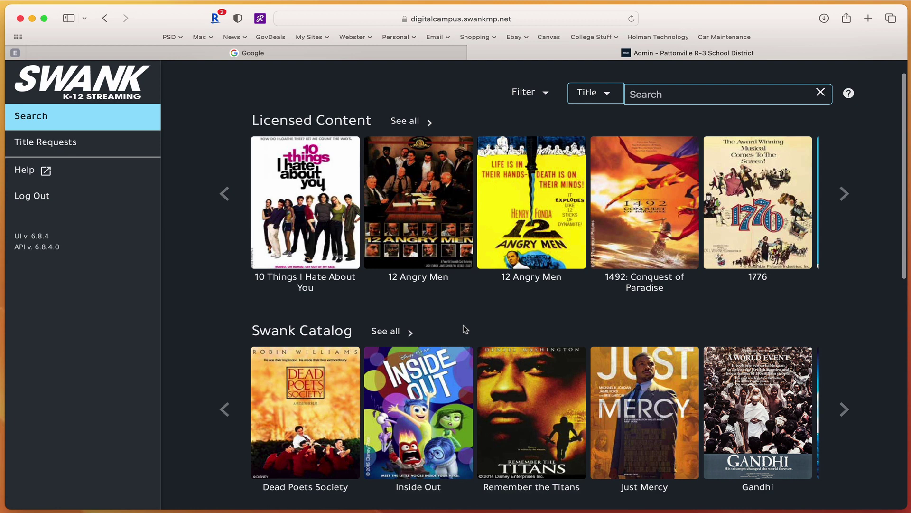
# Search for 'inside out' and open the 2015 Inside Out details.
pyautogui.click(672, 94)
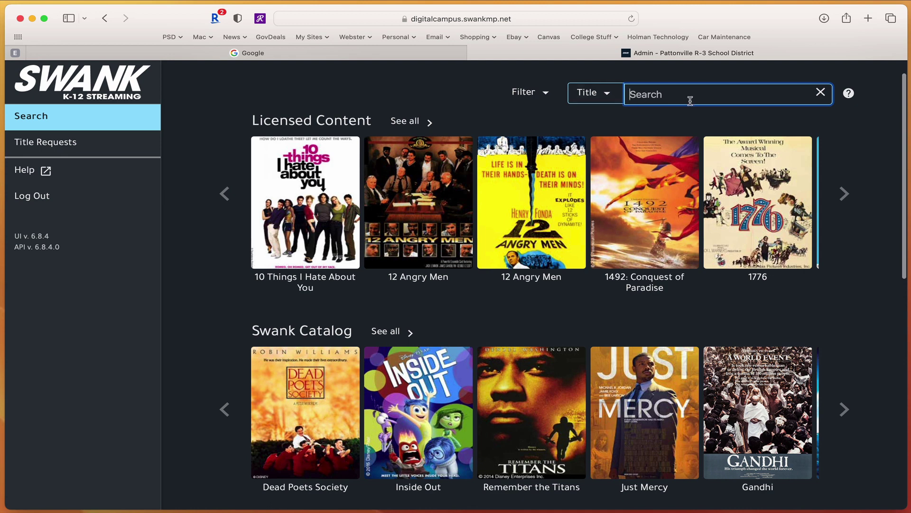
pyautogui.write('inside out')
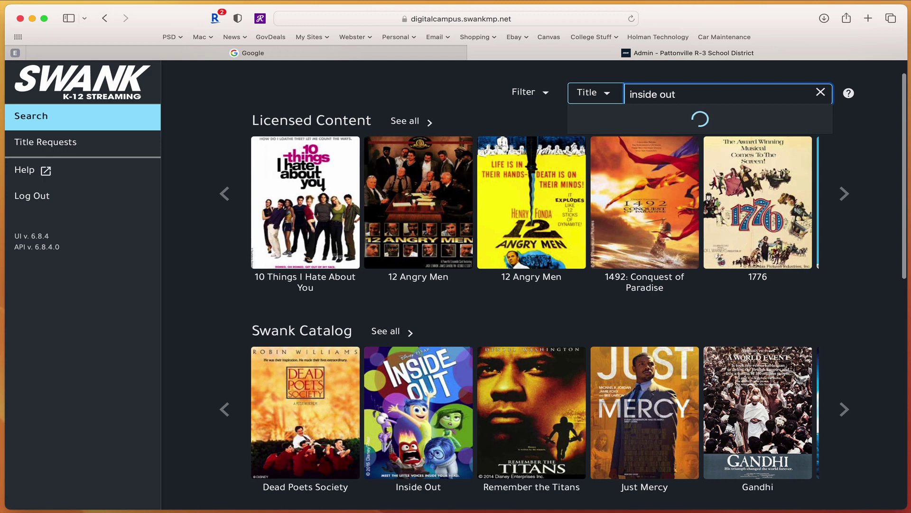
pyautogui.press('Return')
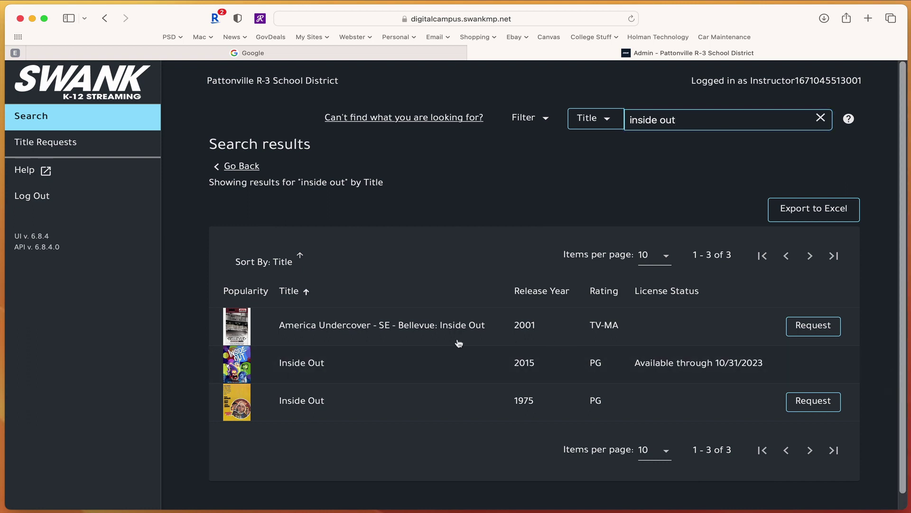
pyautogui.click(231, 369)
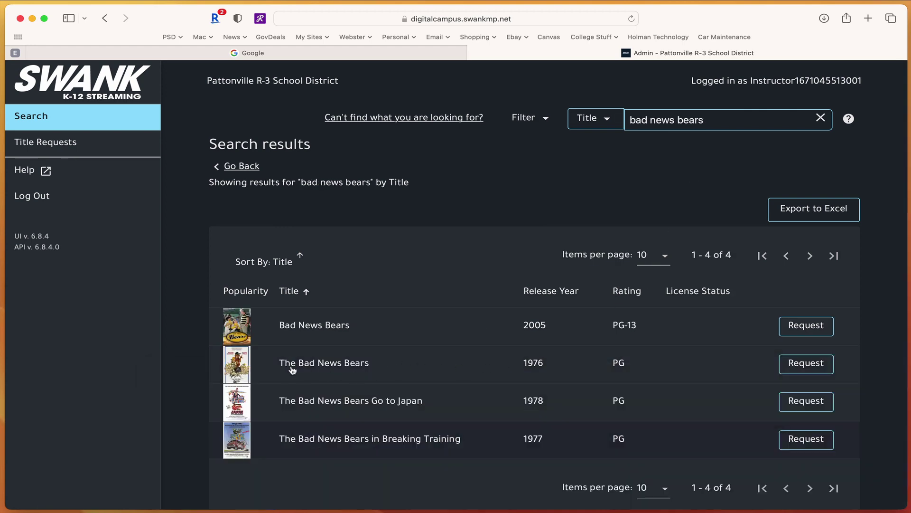
# View The Bad News Bears (1976) details, then close that panel.
pyautogui.click(330, 366)
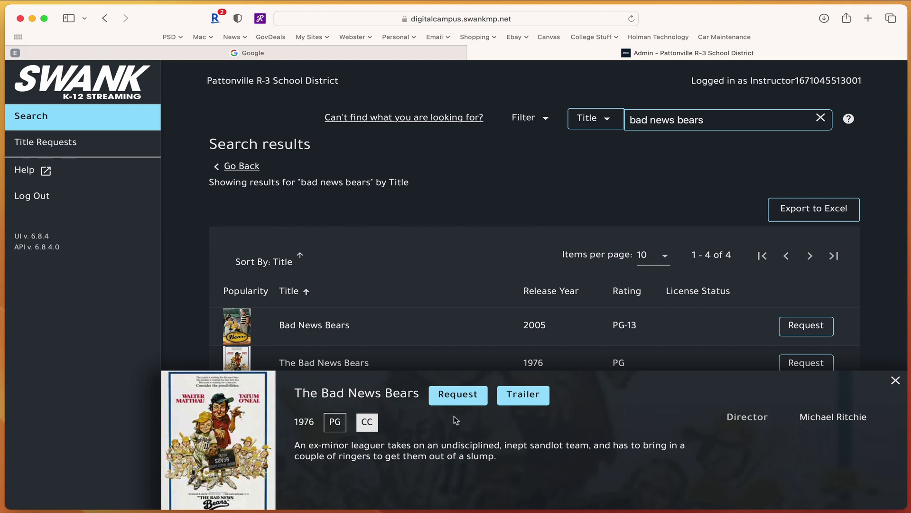
pyautogui.click(895, 381)
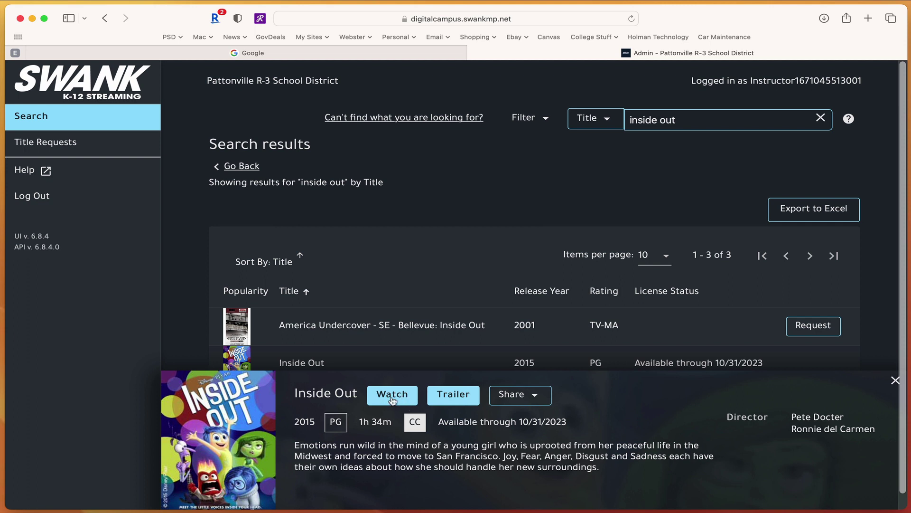
# Play Inside Out, pause it, and send it to Apple TV-HO 250 via AirPlay.
pyautogui.click(393, 396)
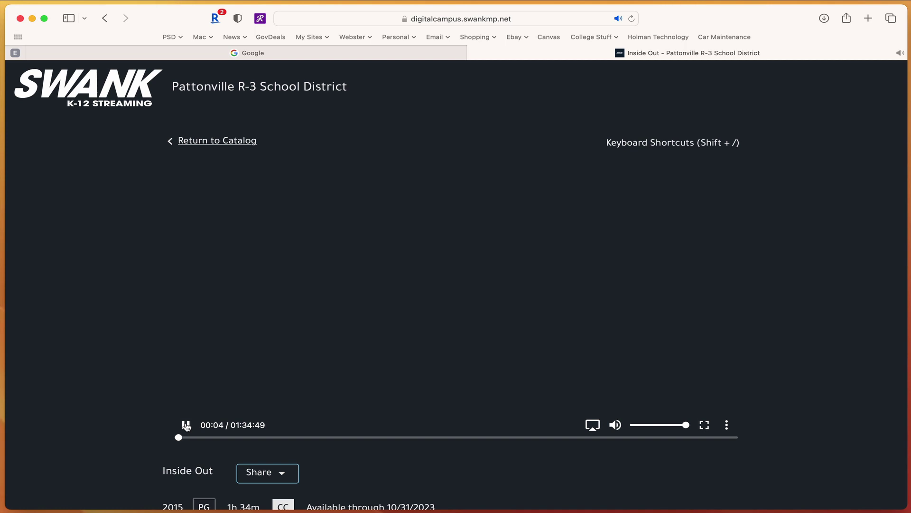
pyautogui.click(186, 425)
pyautogui.click(587, 424)
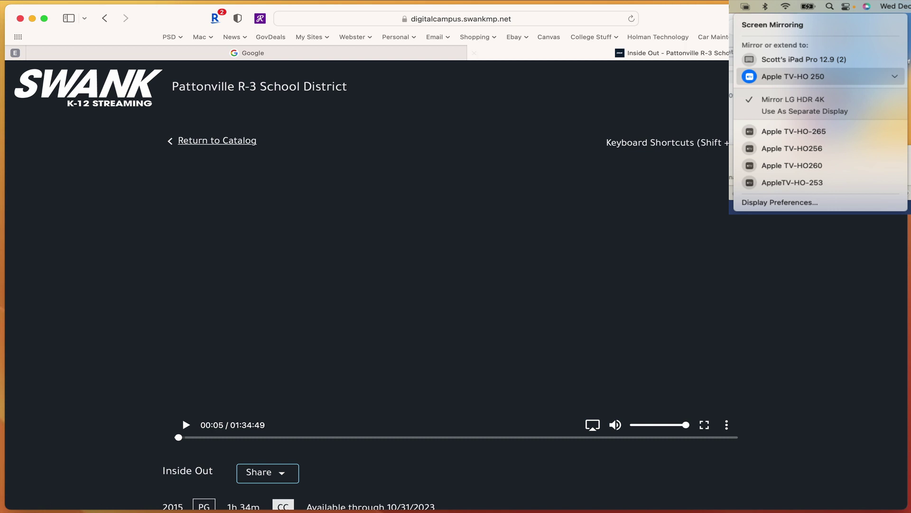
pyautogui.click(596, 429)
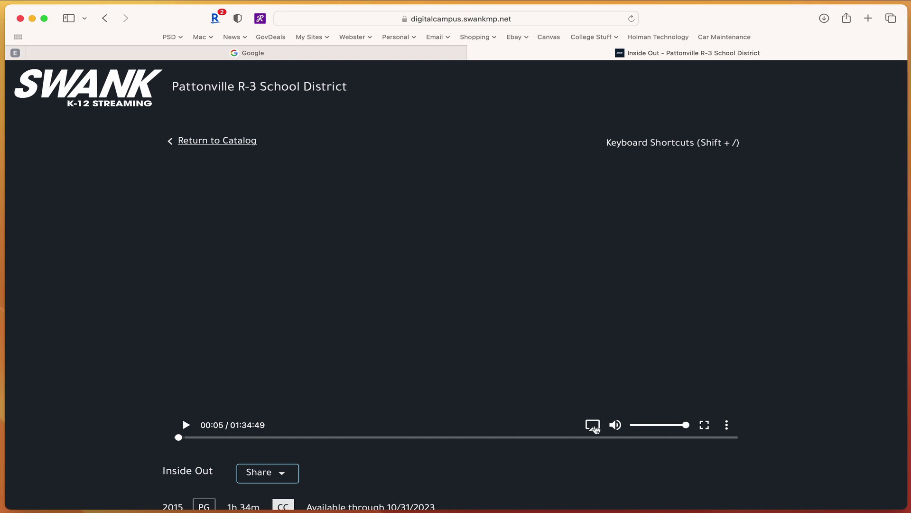
pyautogui.click(596, 427)
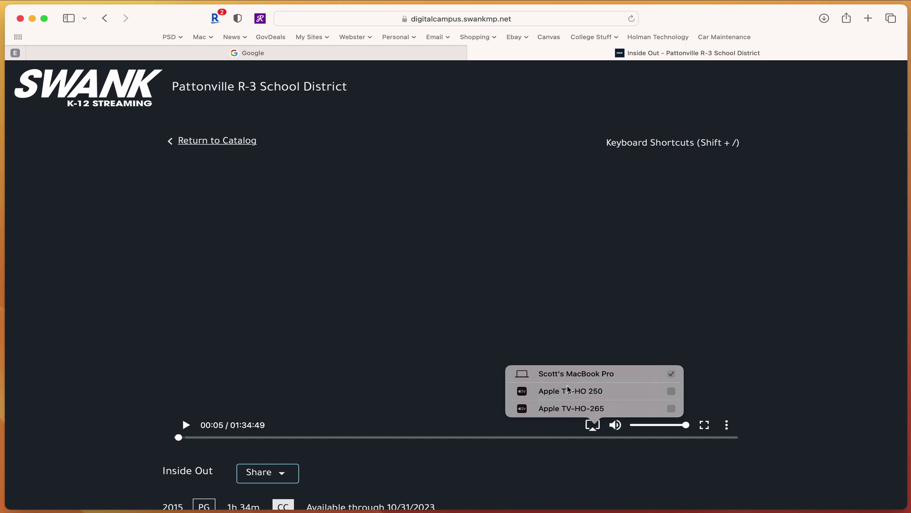
pyautogui.click(671, 391)
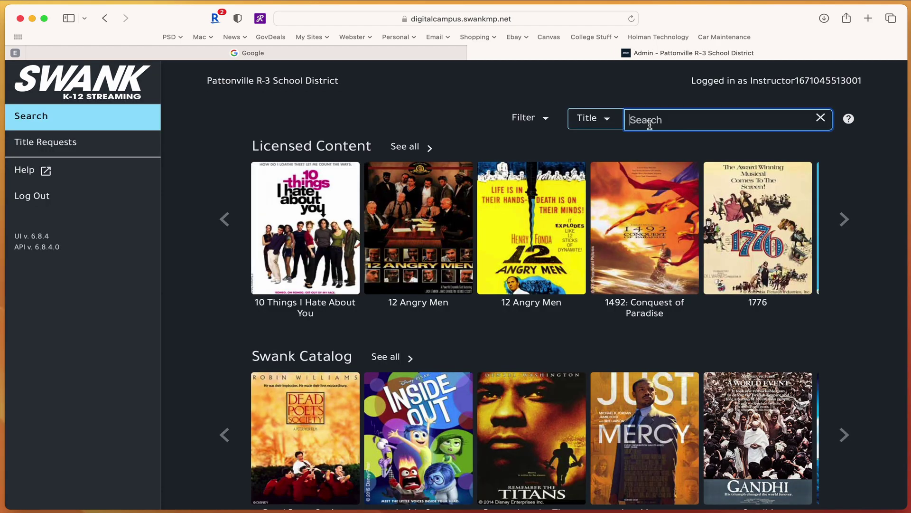
# Search for 'elf', open Elf's details, start a viewing request, then cancel it.
pyautogui.write('elf')
pyautogui.press('Return')
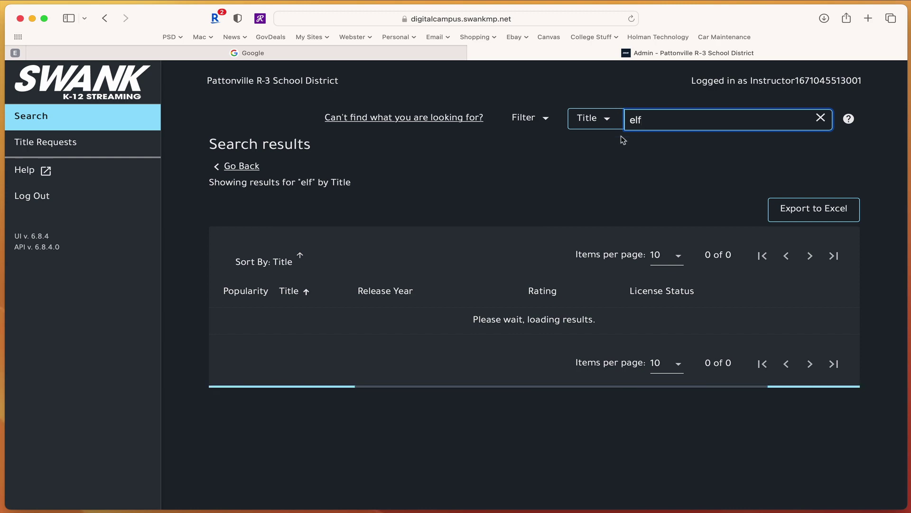
pyautogui.scroll(-5, 516, 236)
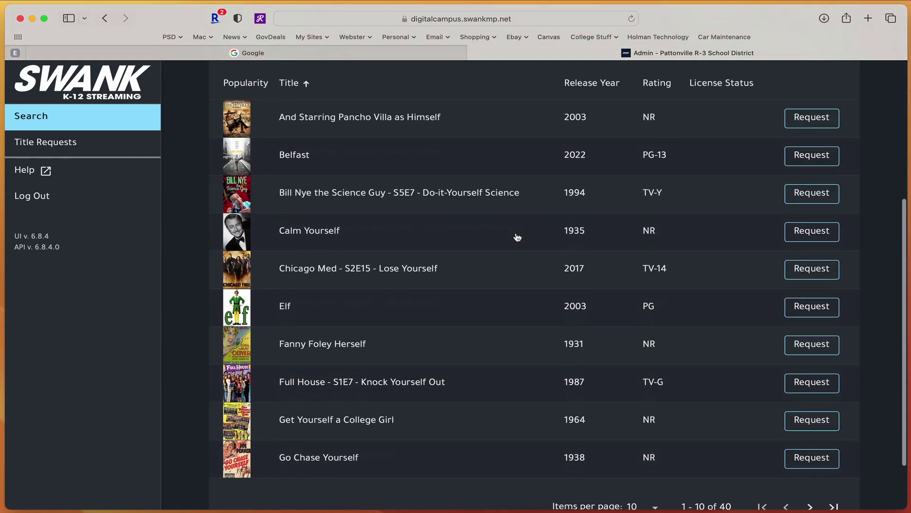
pyautogui.click(294, 315)
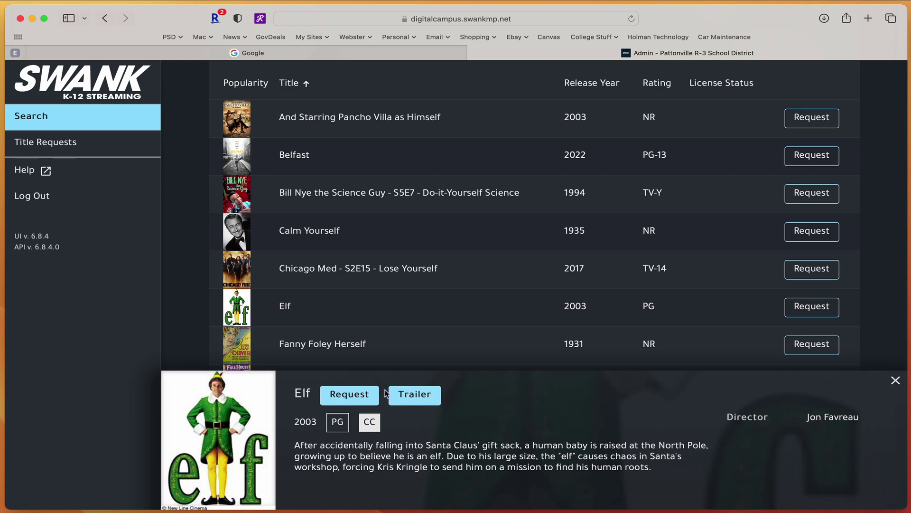
pyautogui.click(363, 396)
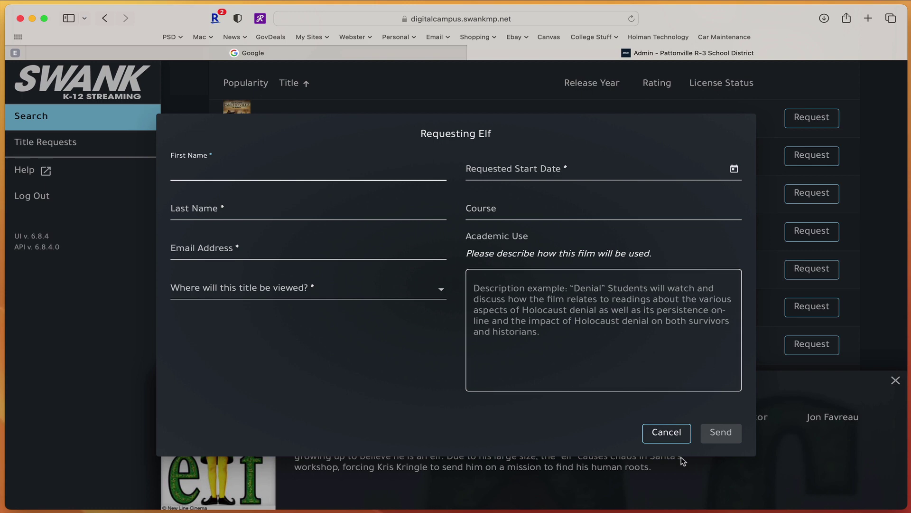
pyautogui.click(679, 439)
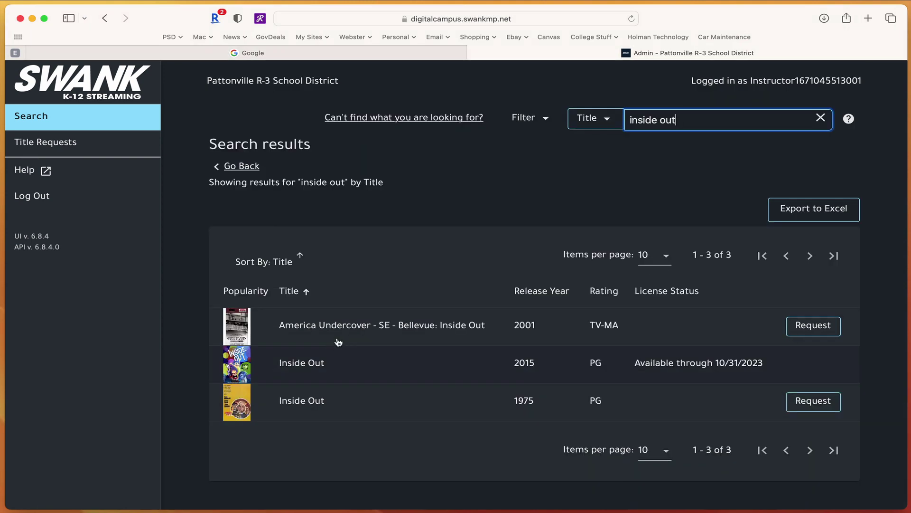
# Copy the LMS link for the 2015 Inside Out from its Share menu.
pyautogui.click(241, 365)
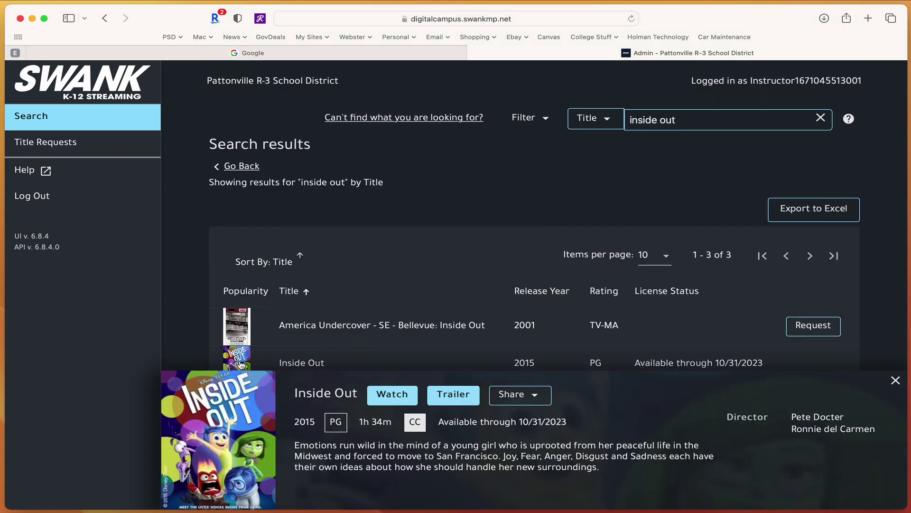
pyautogui.click(532, 397)
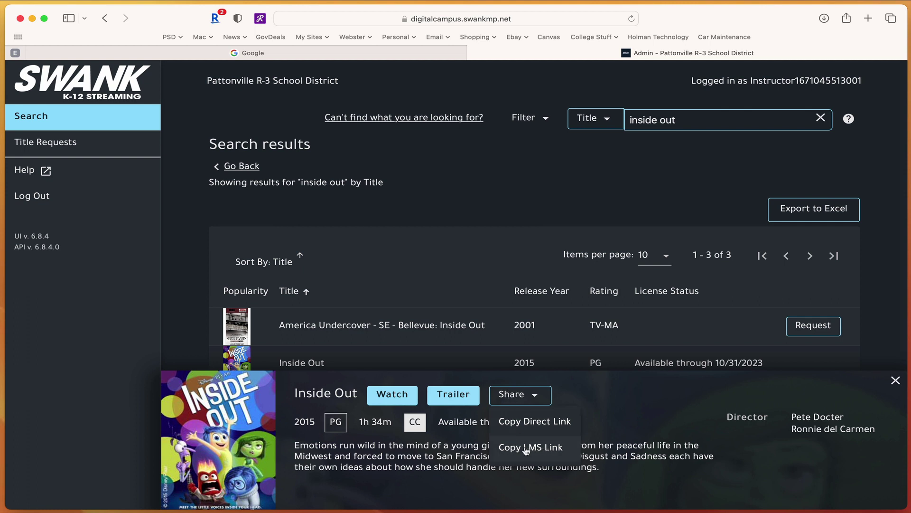
pyautogui.click(547, 449)
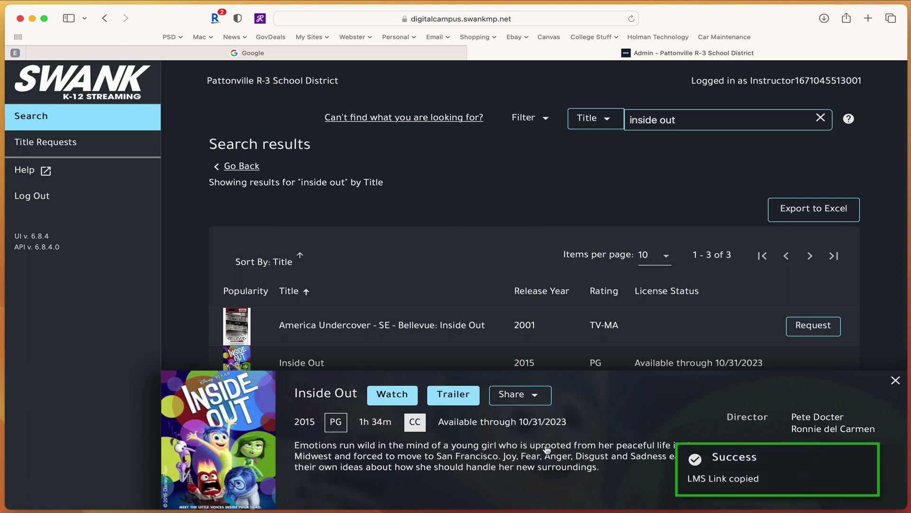